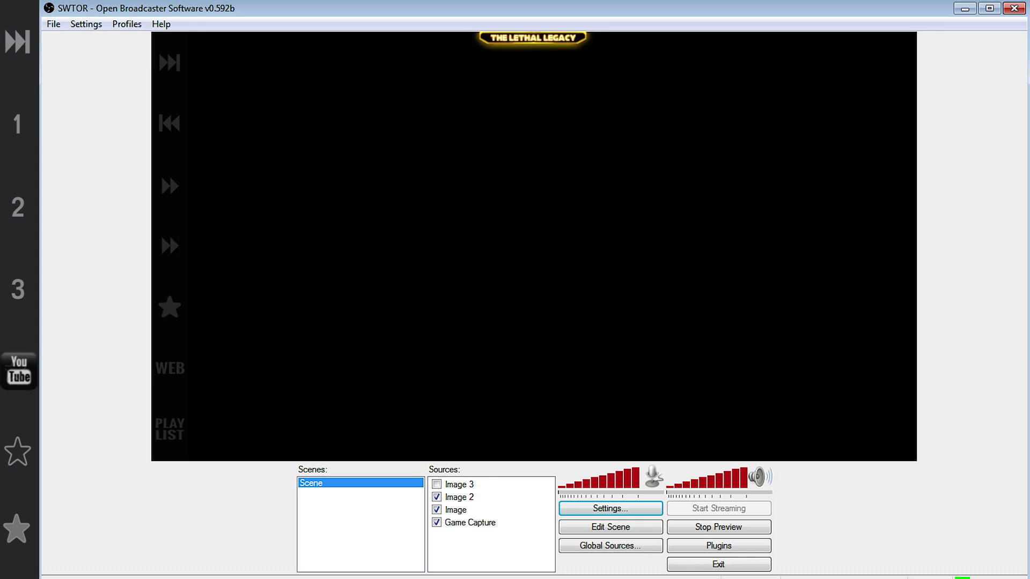
Add a new scene, Scene 2, and add a game capture source to it.
{"action": "right_click", "coordinate": [372, 513]}
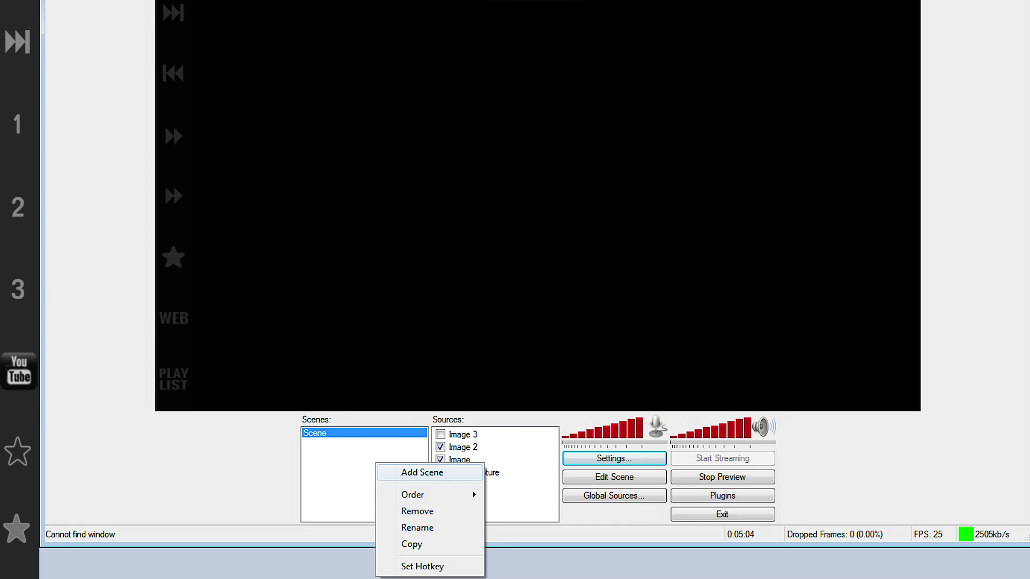
{"action": "left_click", "coordinate": [422, 472]}
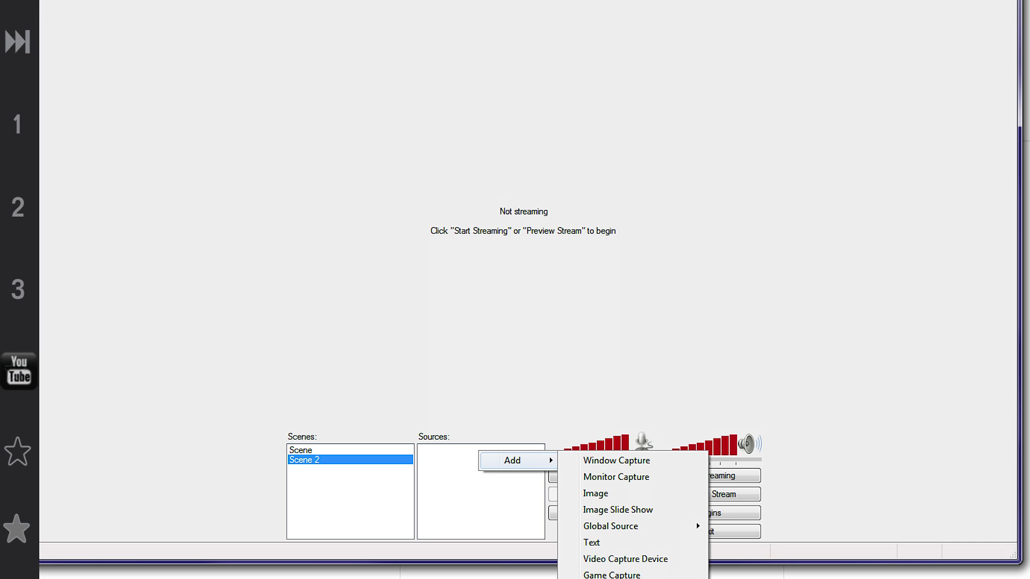
{"action": "left_click", "coordinate": [611, 575]}
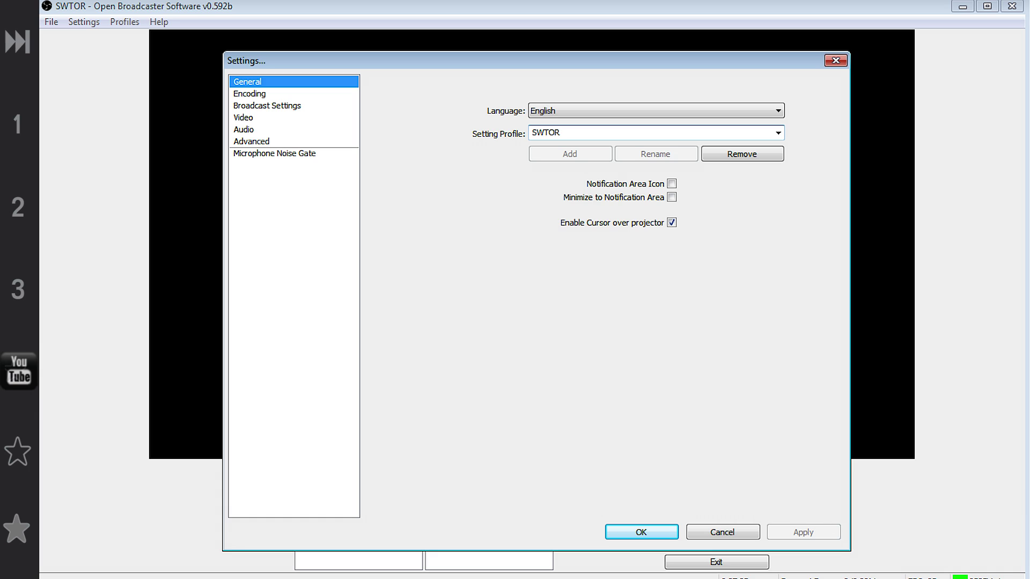
{"action": "left_click", "coordinate": [249, 94]}
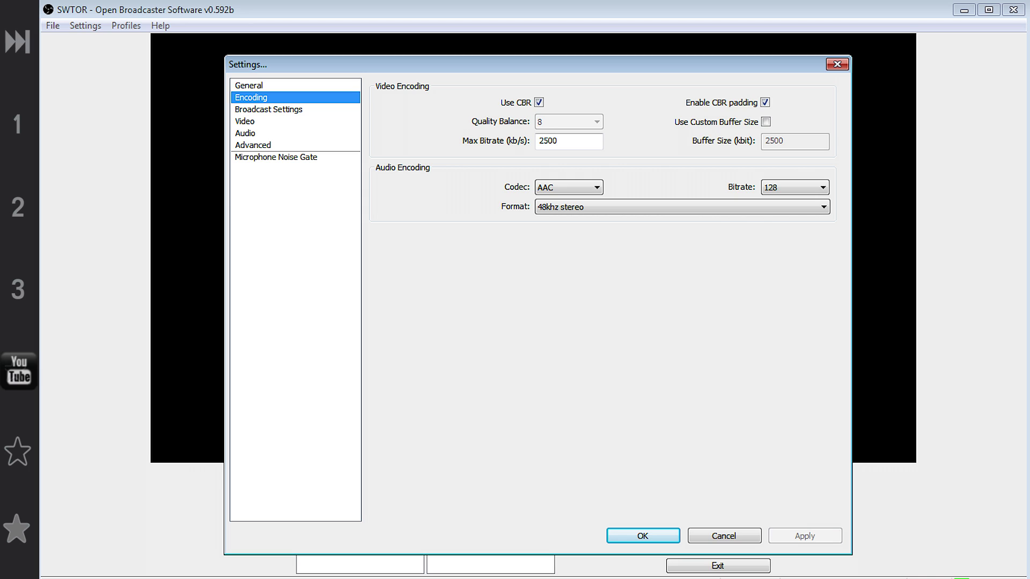
Review the Youtube broadcast settings, then the 1280x720, 25 FPS video settings.
{"action": "left_click", "coordinate": [268, 109]}
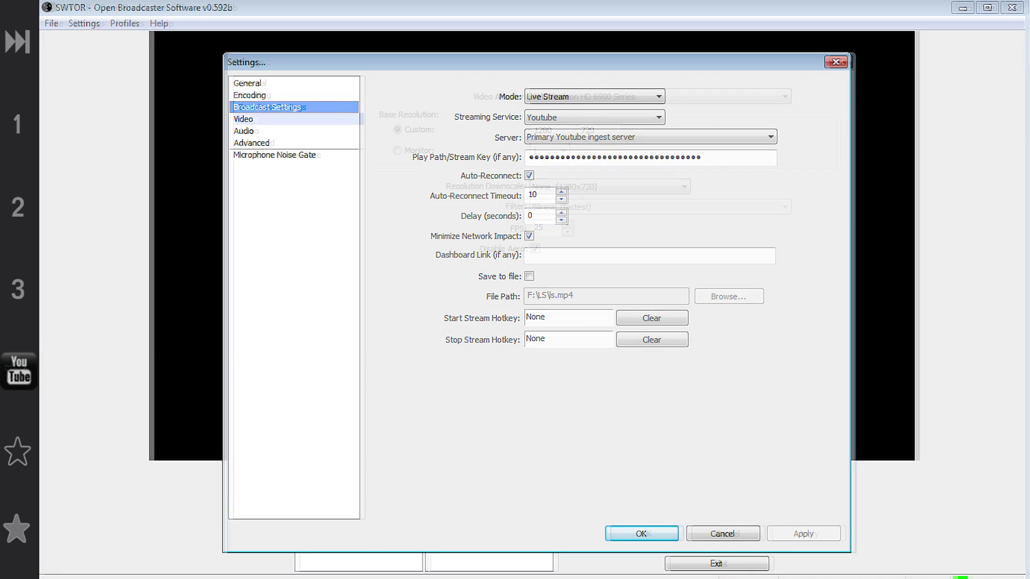
{"action": "left_click", "coordinate": [242, 119]}
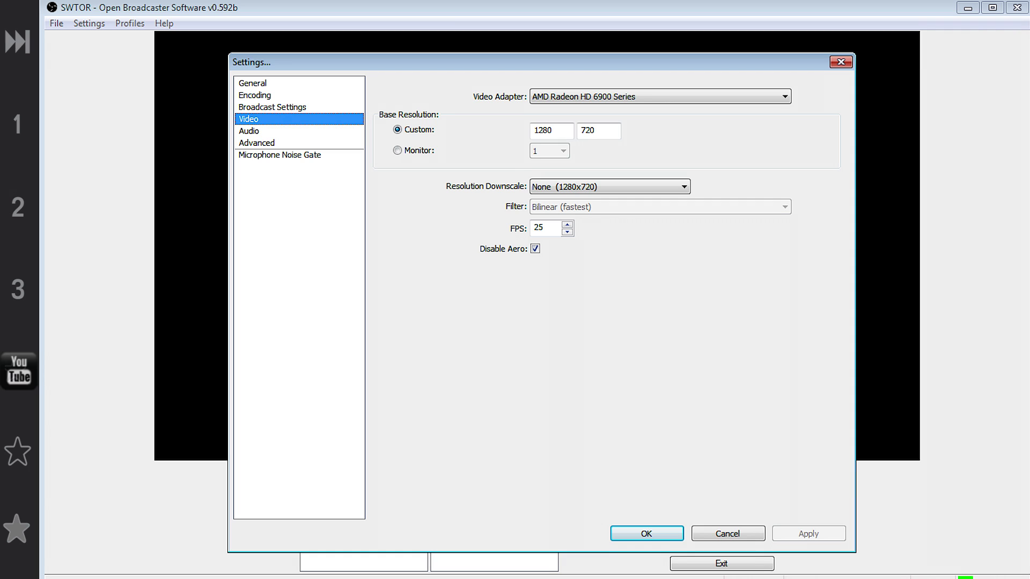
{"action": "left_click", "coordinate": [249, 130]}
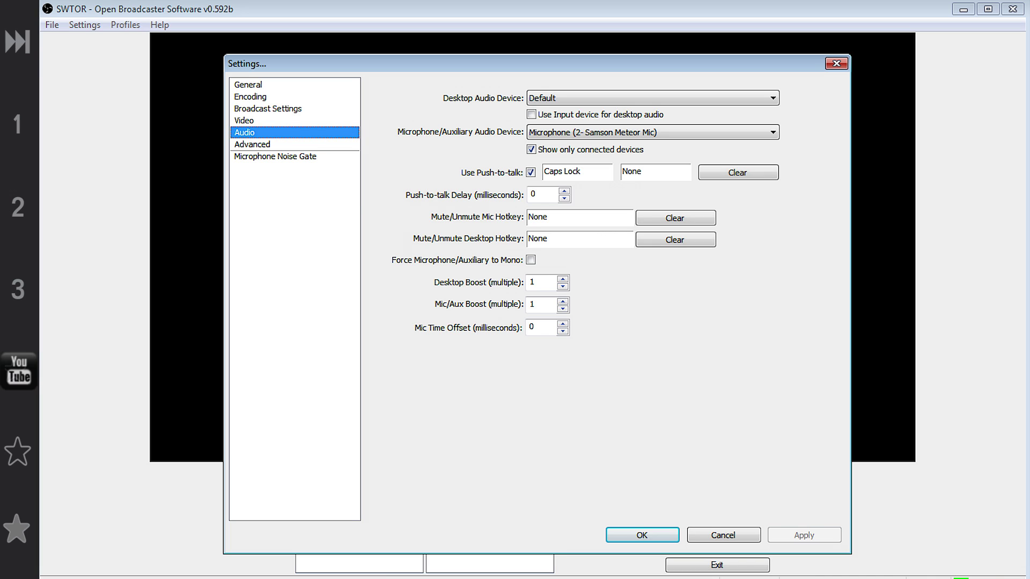
Show the Advanced settings page to check the x264 CPU preset, set to faster.
{"action": "left_click", "coordinate": [252, 144]}
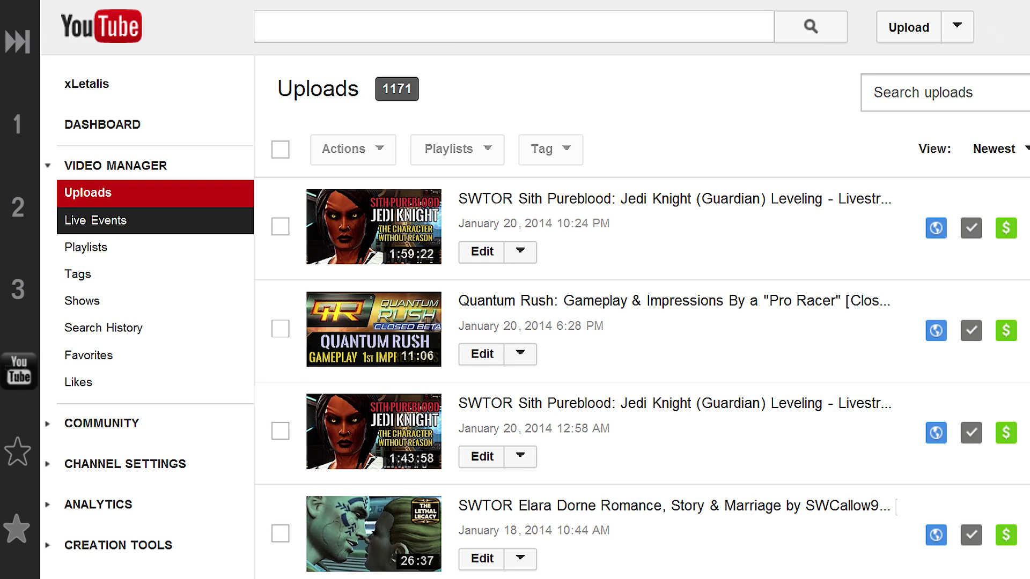
{"action": "left_click", "coordinate": [96, 220]}
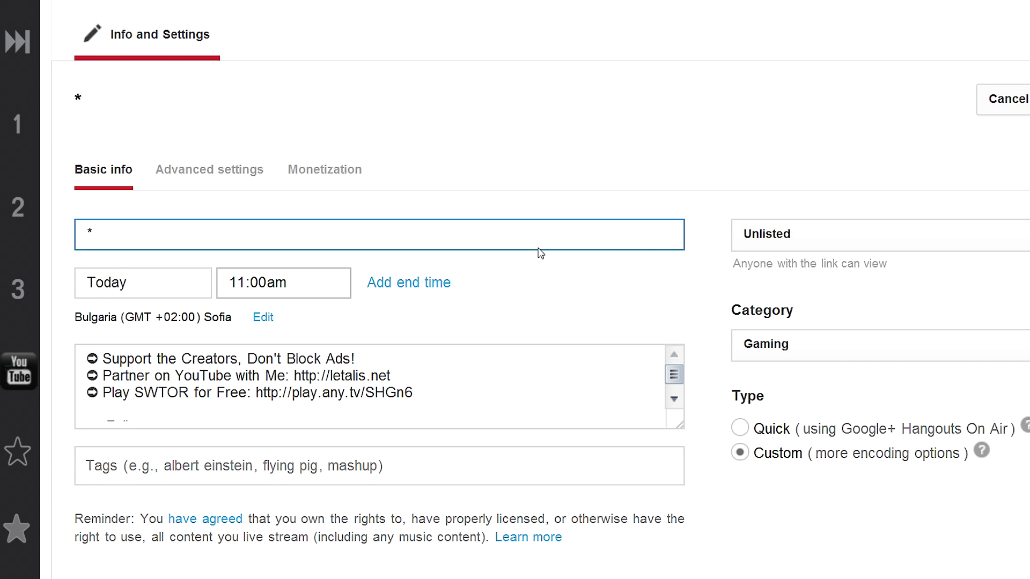
Title the event 'Test Livestream', add the Livestream (Website) tag, and make it public.
{"action": "type", "text": "Test Lives"}
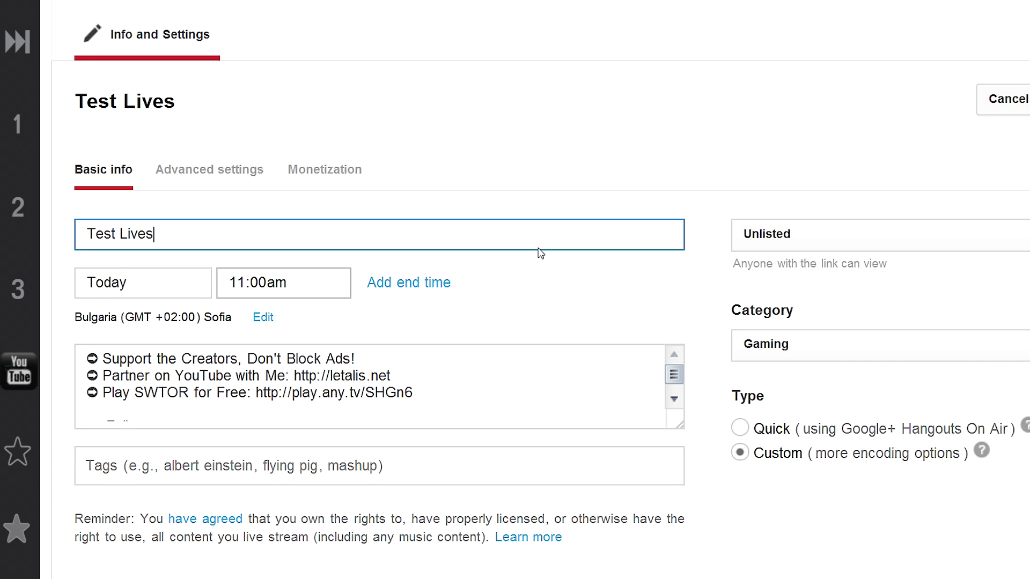
{"action": "type", "text": "tream"}
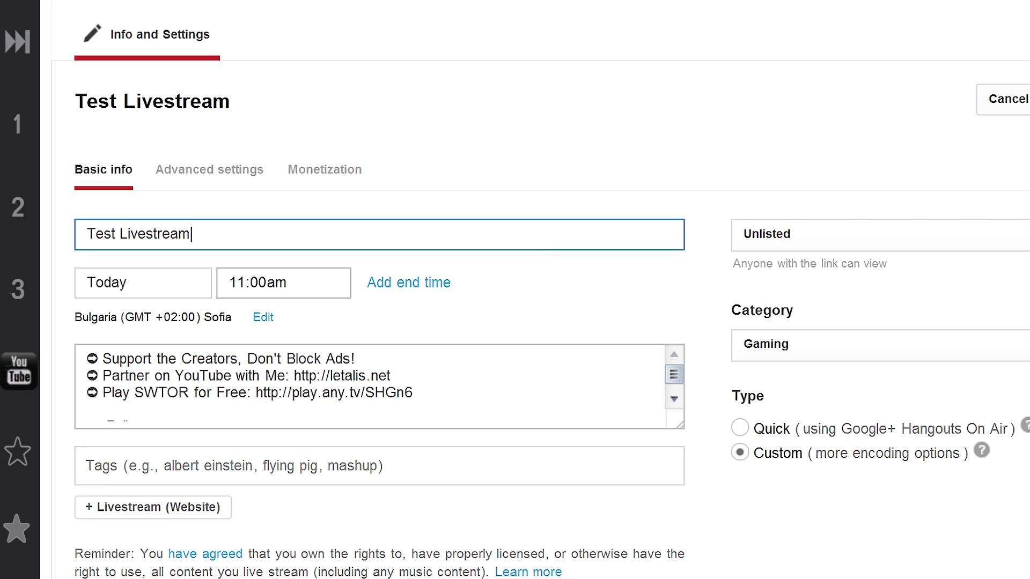
{"action": "left_click", "coordinate": [174, 515]}
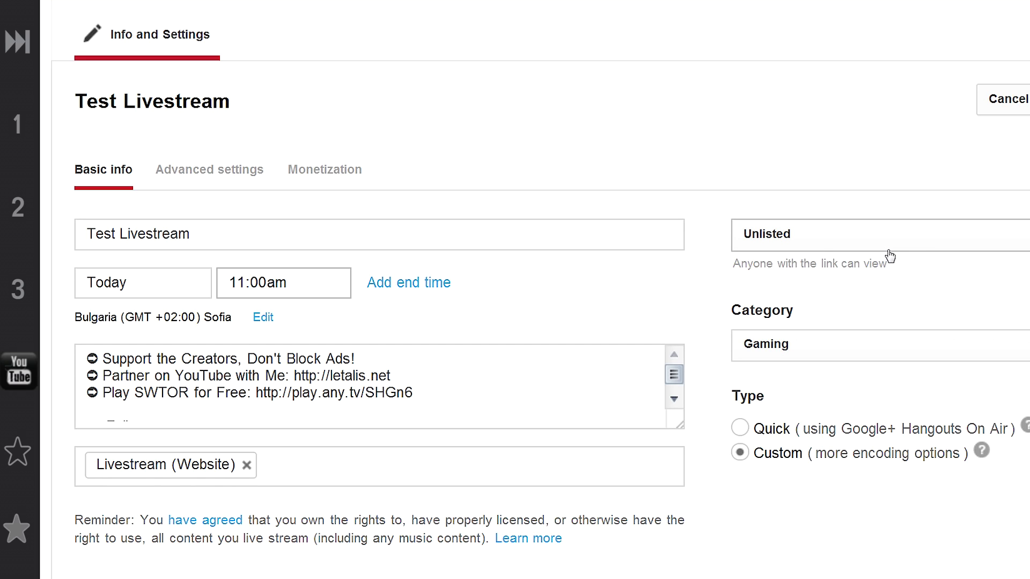
{"action": "left_click", "coordinate": [820, 241]}
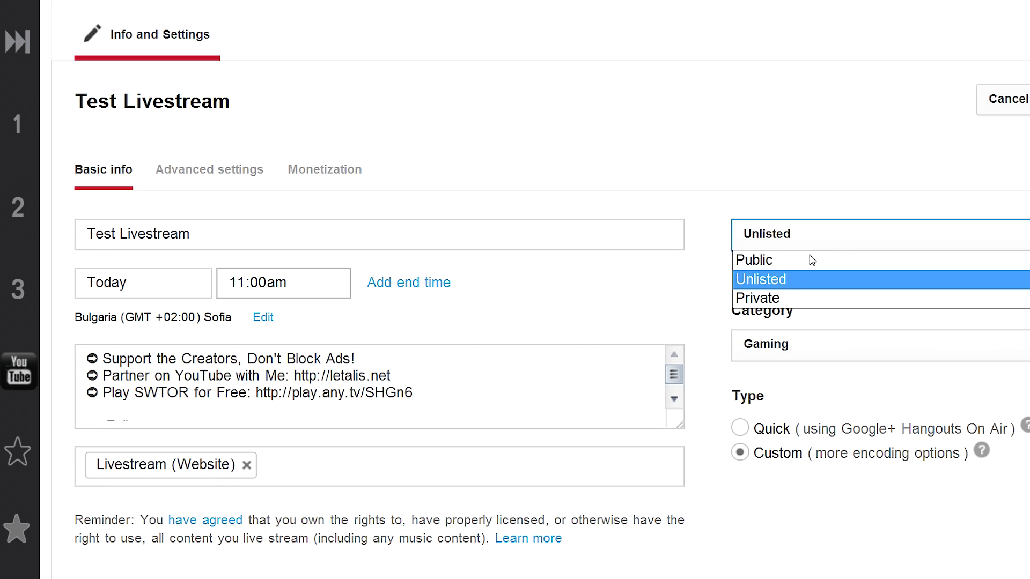
{"action": "left_click", "coordinate": [793, 263]}
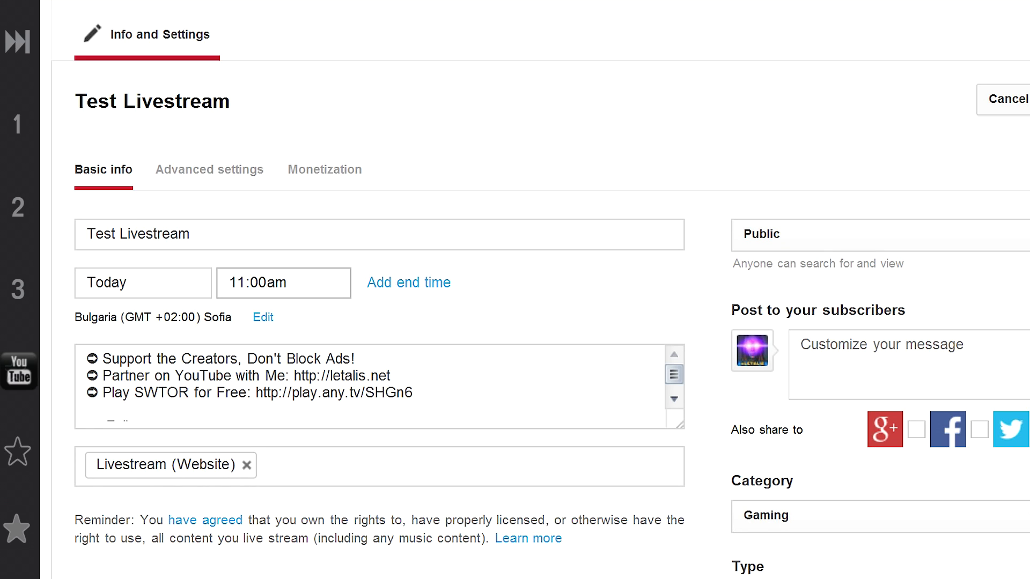
Extend the title to 'Test Livestream (For How To Livestream Video)'.
{"action": "left_click", "coordinate": [193, 234]}
{"action": "type", "text": "(Fo"}
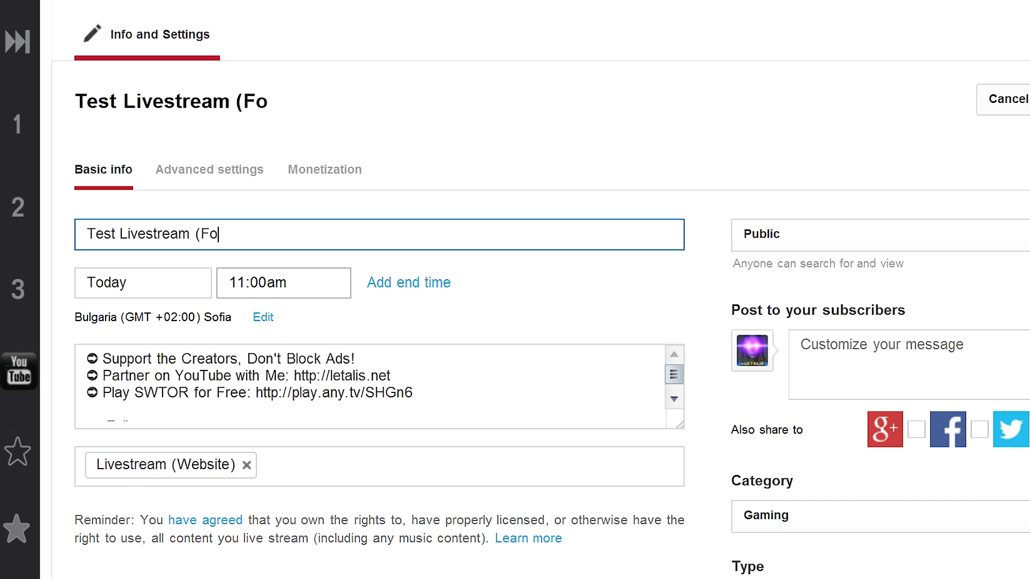
{"action": "type", "text": "r How To Make"}
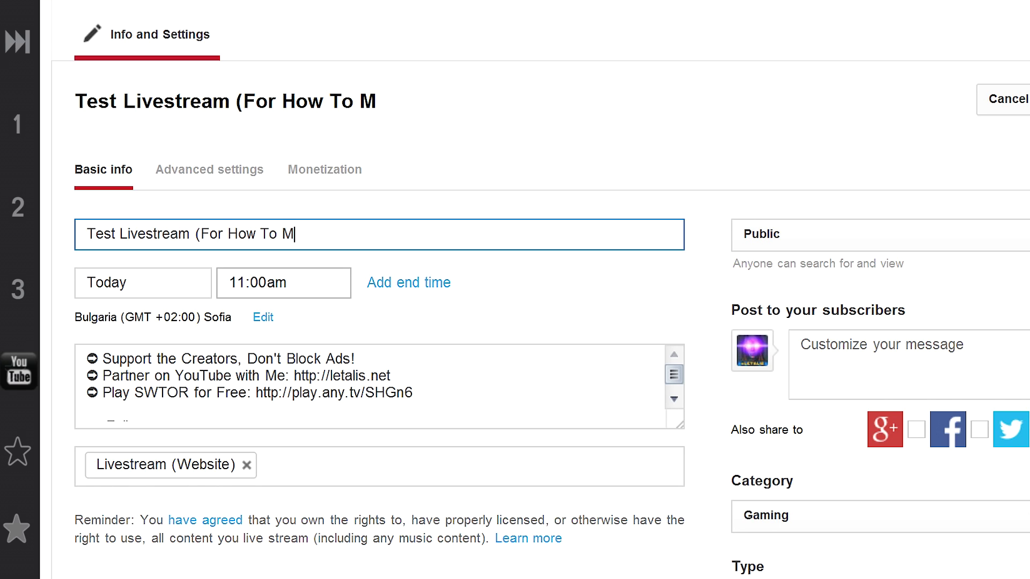
{"action": "key", "text": "BackSpace"}
{"action": "key", "text": "BackSpace"}
{"action": "key", "text": "BackSpace"}
{"action": "key", "text": "BackSpace"}
{"action": "type", "text": "Livestream"}
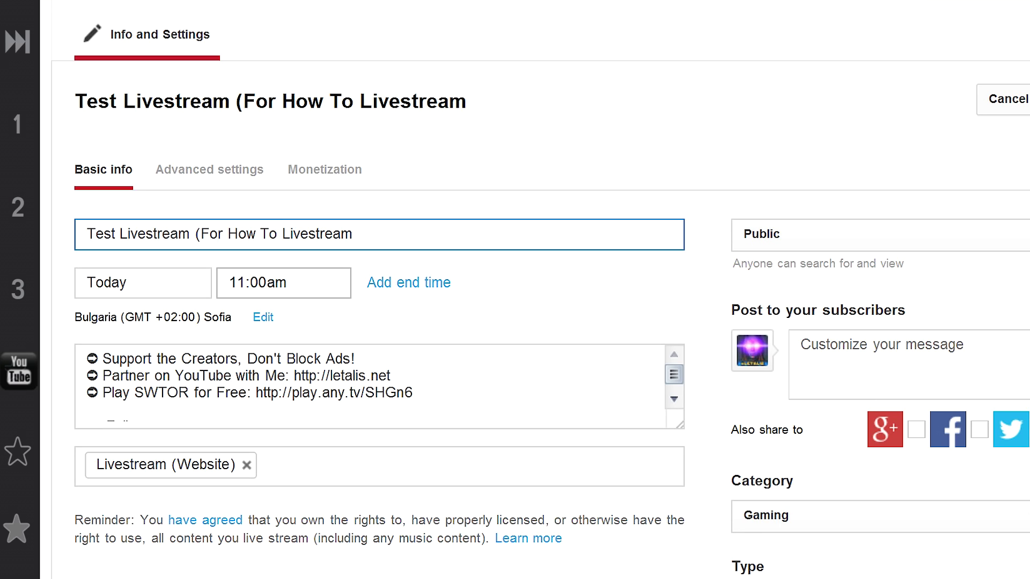
{"action": "type", "text": " Video)"}
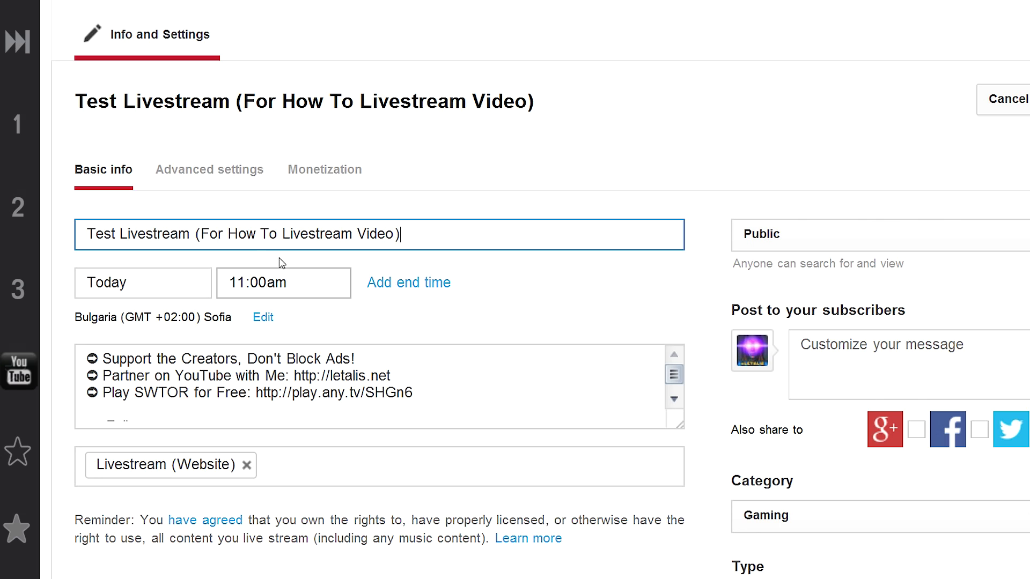
Schedule the event for Jan 23, 2014 at 3:00pm and create it.
{"action": "left_click", "coordinate": [206, 285]}
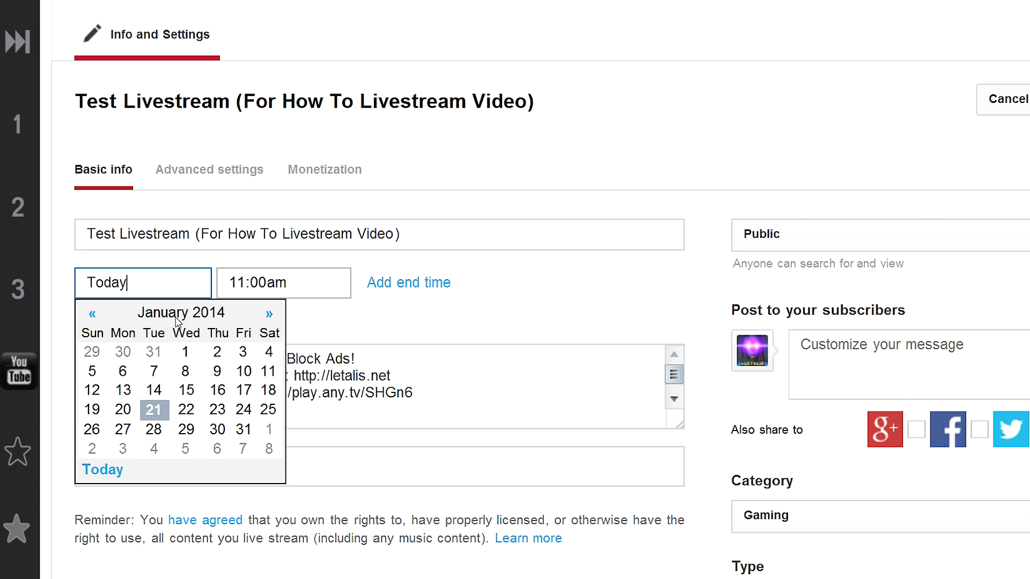
{"action": "left_click", "coordinate": [217, 411]}
{"action": "left_click", "coordinate": [258, 291]}
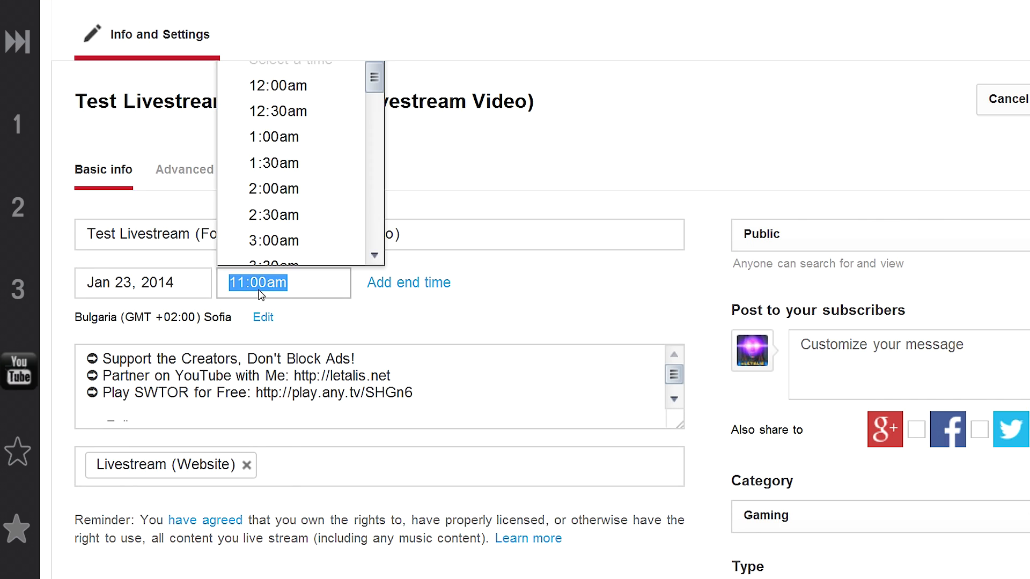
{"action": "scroll", "coordinate": [306, 198], "scroll_direction": "down", "scroll_amount": 6}
{"action": "left_click", "coordinate": [327, 200]}
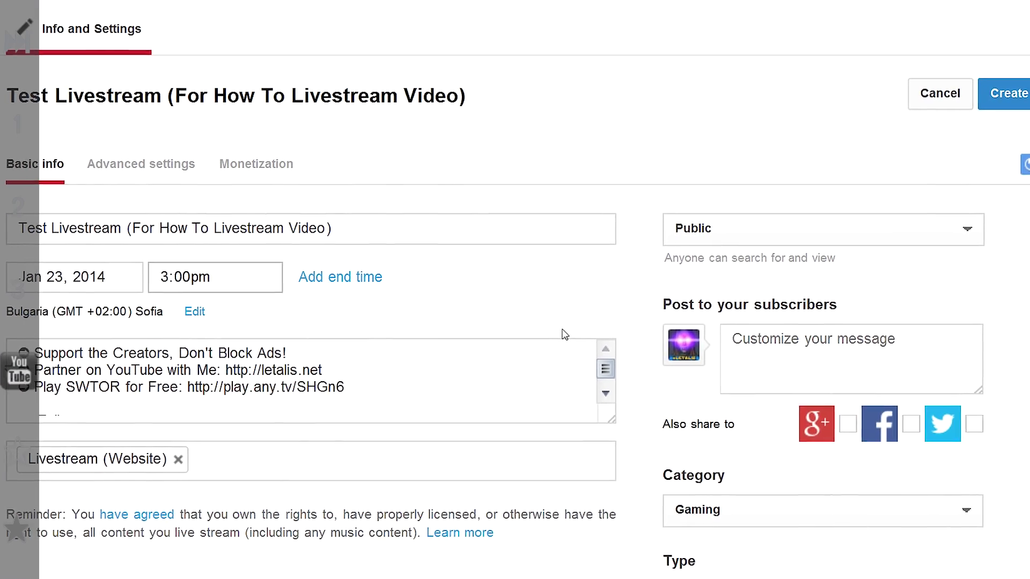
{"action": "left_click", "coordinate": [941, 106]}
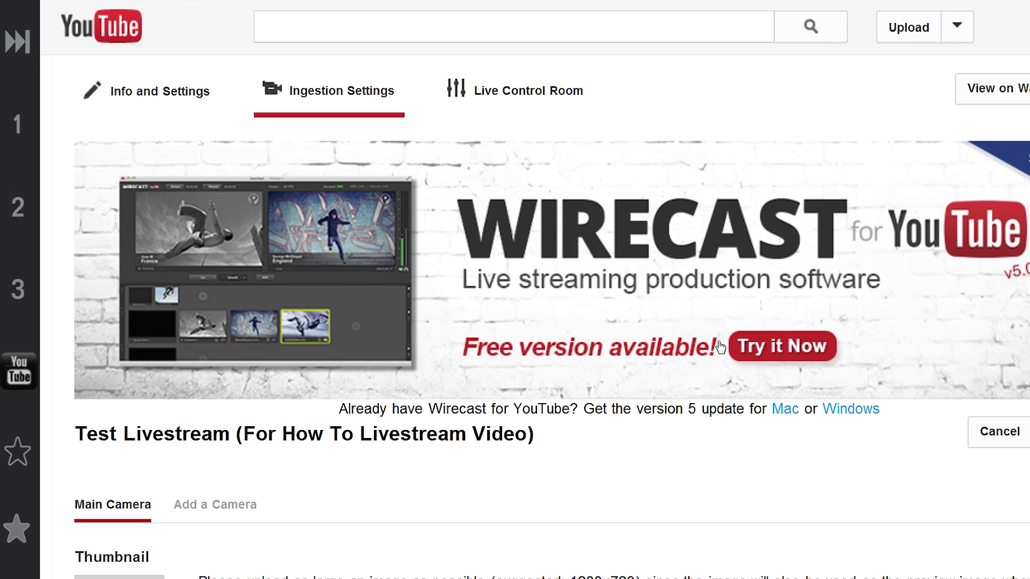
Upload server.png as the event's thumbnail.
{"action": "scroll", "coordinate": [774, 407], "scroll_direction": "down", "scroll_amount": 2}
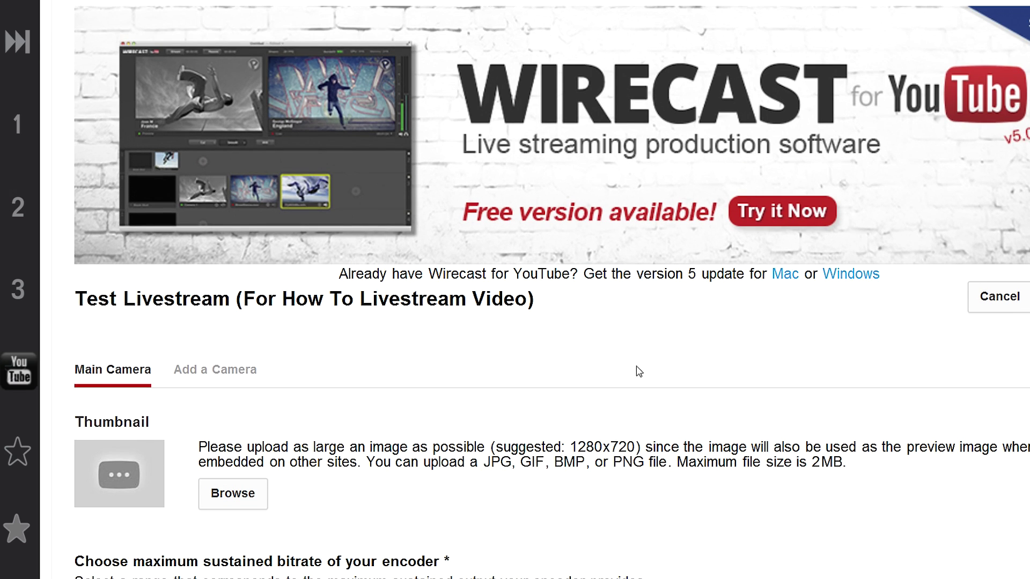
{"action": "scroll", "coordinate": [637, 365], "scroll_direction": "down", "scroll_amount": 2}
{"action": "scroll", "coordinate": [466, 259], "scroll_direction": "down", "scroll_amount": 2}
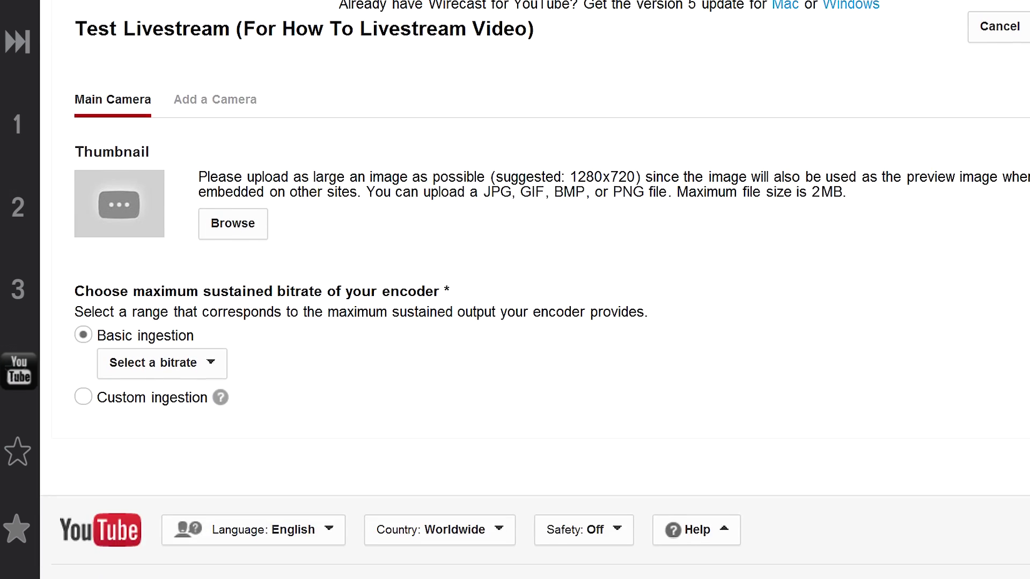
{"action": "left_click", "coordinate": [213, 226]}
{"action": "double_click", "coordinate": [267, 159]}
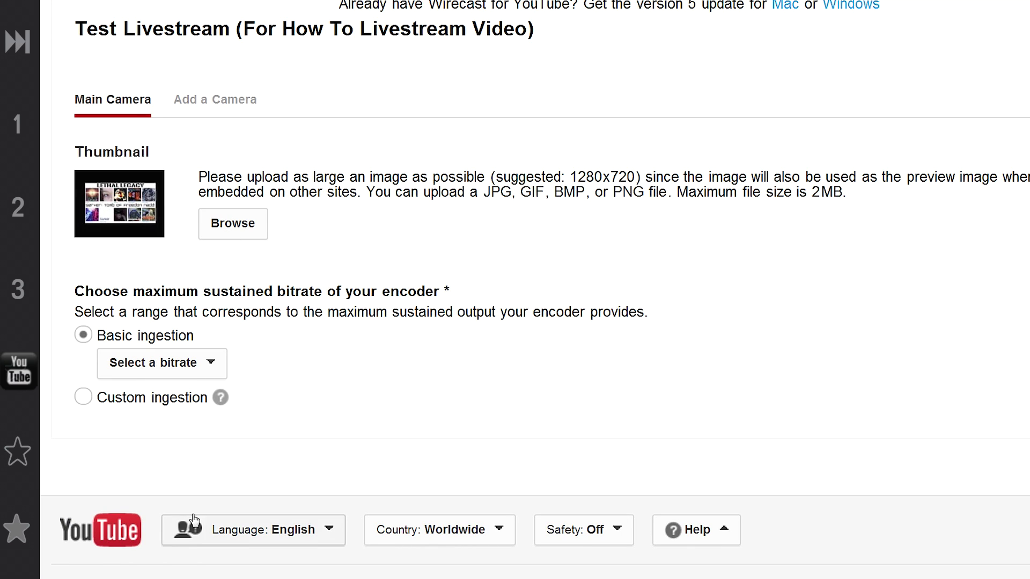
{"action": "scroll", "coordinate": [208, 368], "scroll_direction": "down", "scroll_amount": 2}
{"action": "left_click", "coordinate": [212, 309]}
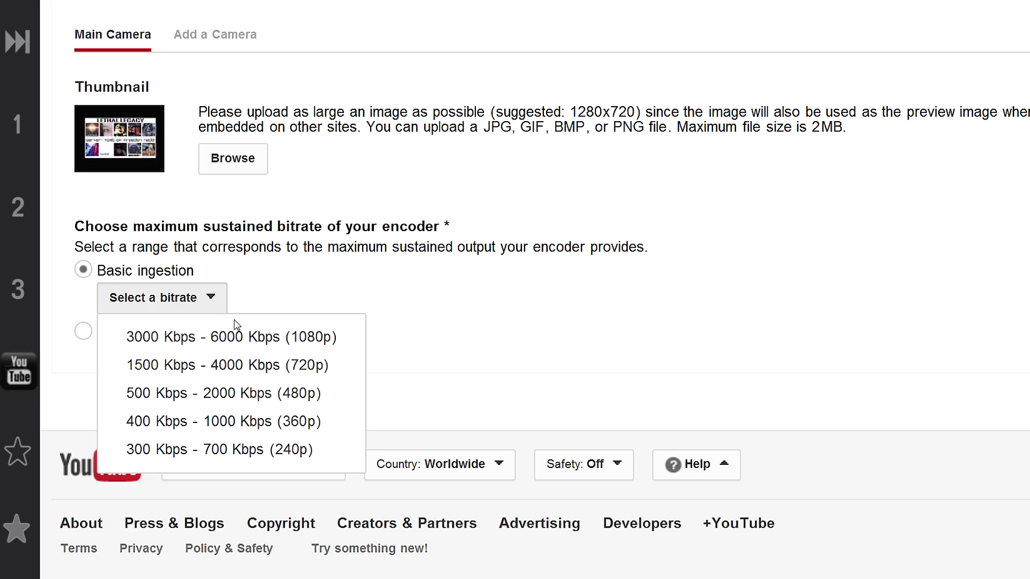
Choose the 1500 Kbps - 4000 Kbps (720p) bitrate for basic ingestion.
{"action": "left_click", "coordinate": [336, 372]}
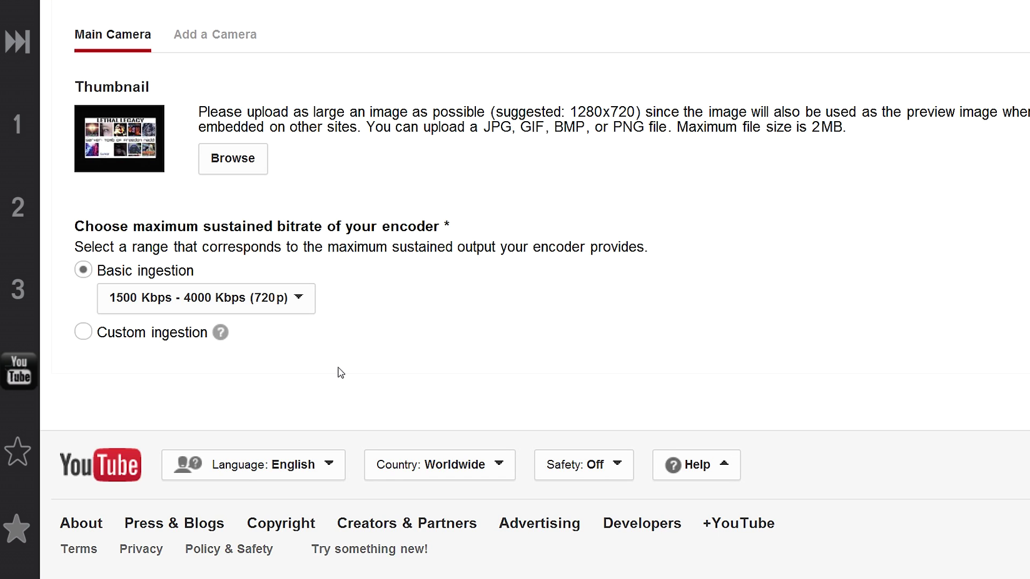
{"action": "scroll", "coordinate": [340, 372], "scroll_direction": "down", "scroll_amount": 5}
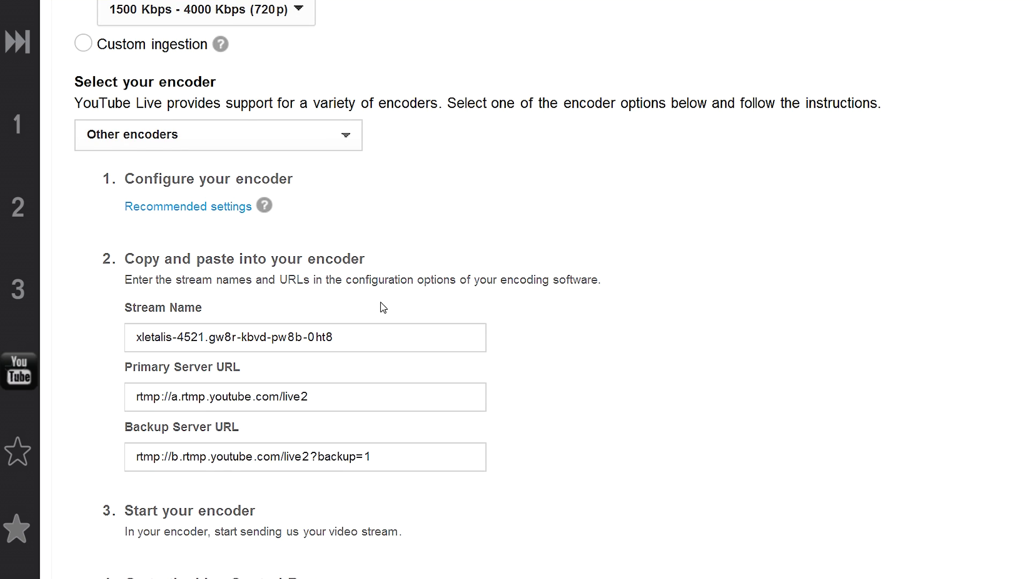
Copy the full stream name from the Stream Name field.
{"action": "left_click_drag", "start_coordinate": [135, 341], "coordinate": [331, 342]}
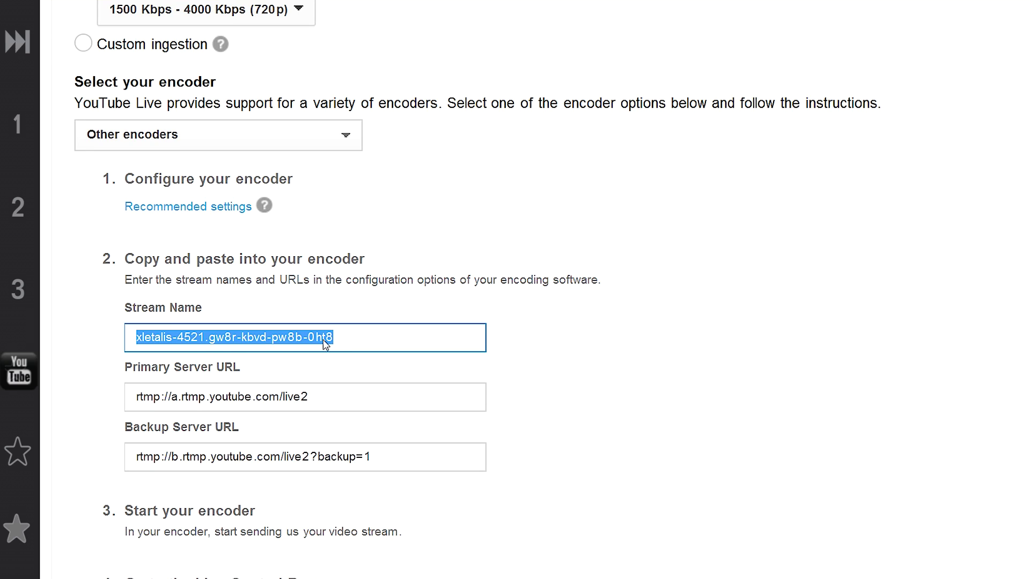
{"action": "right_click", "coordinate": [322, 342]}
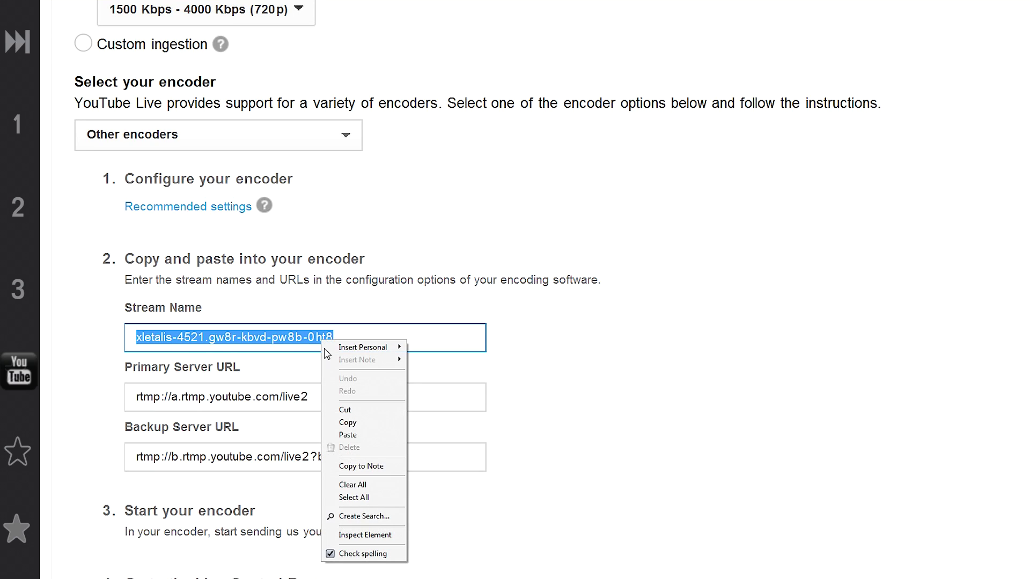
{"action": "left_click", "coordinate": [354, 423]}
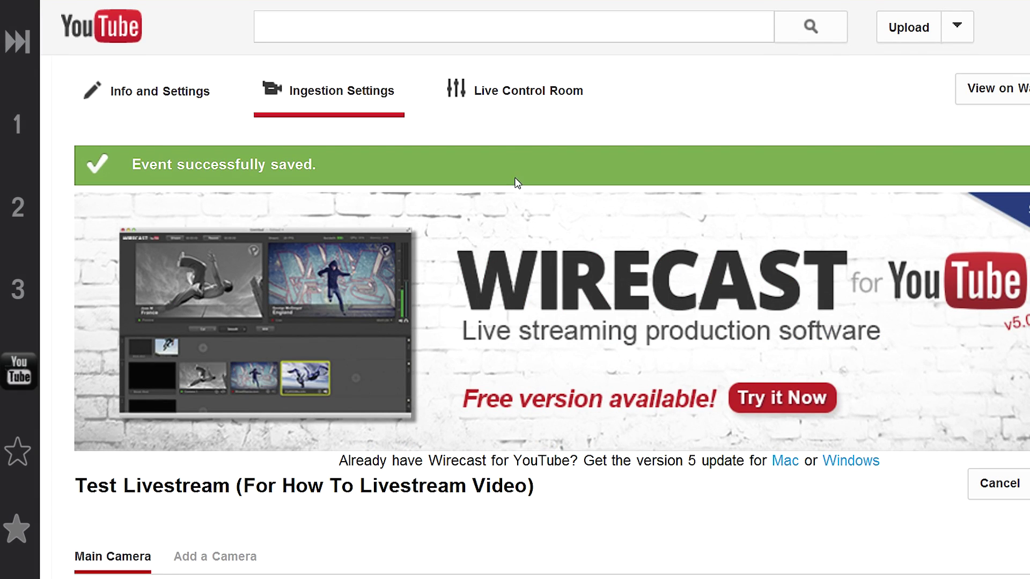
Go to the Live Control Room and review the stream status and preview.
{"action": "left_click", "coordinate": [520, 101]}
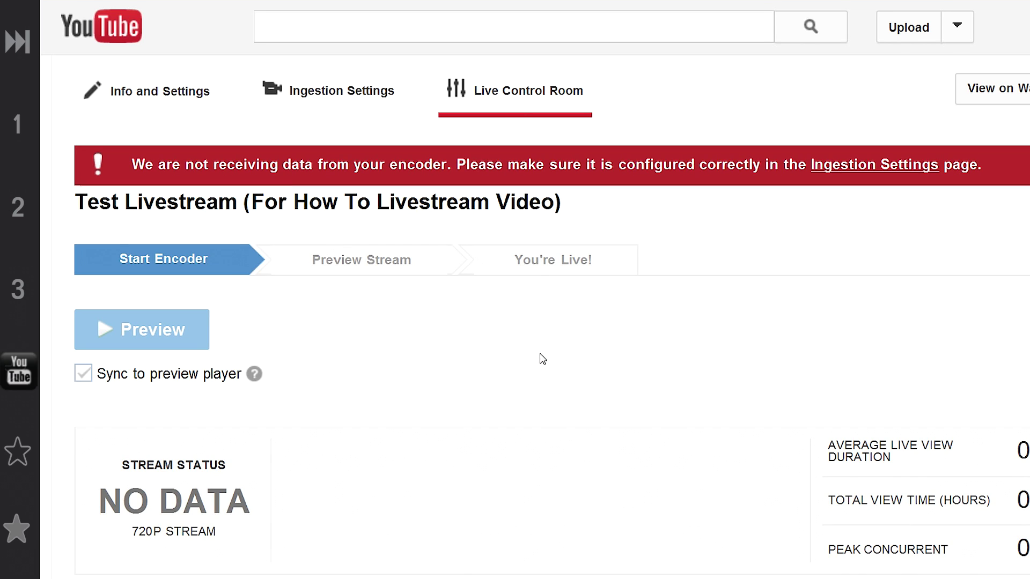
{"action": "scroll", "coordinate": [552, 373], "scroll_direction": "down", "scroll_amount": 3}
{"action": "scroll", "coordinate": [563, 361], "scroll_direction": "up", "scroll_amount": 3}
{"action": "scroll", "coordinate": [520, 347], "scroll_direction": "down", "scroll_amount": 1}
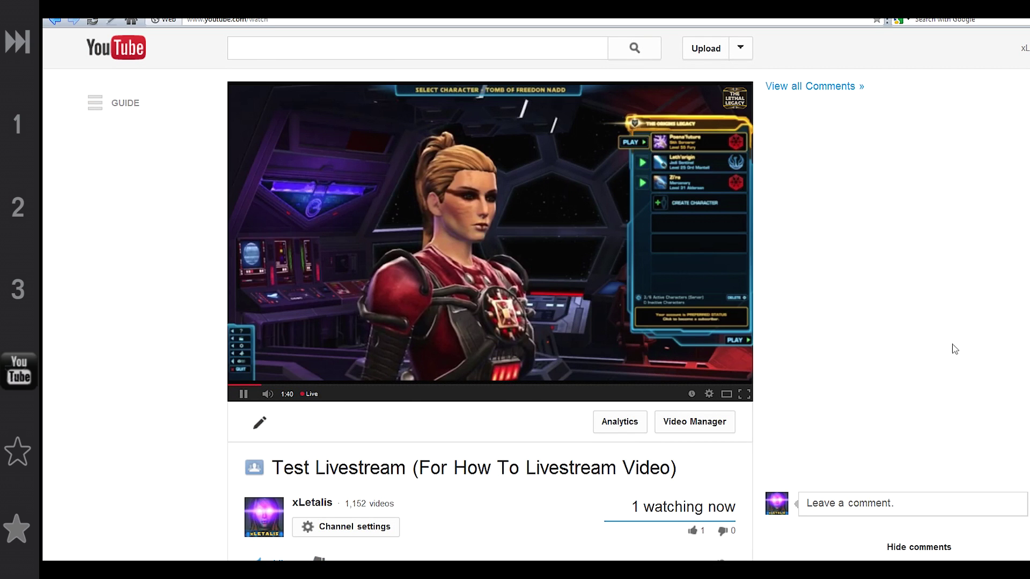
Rewind the live playback to 0:55.
{"action": "left_click", "coordinate": [248, 384]}
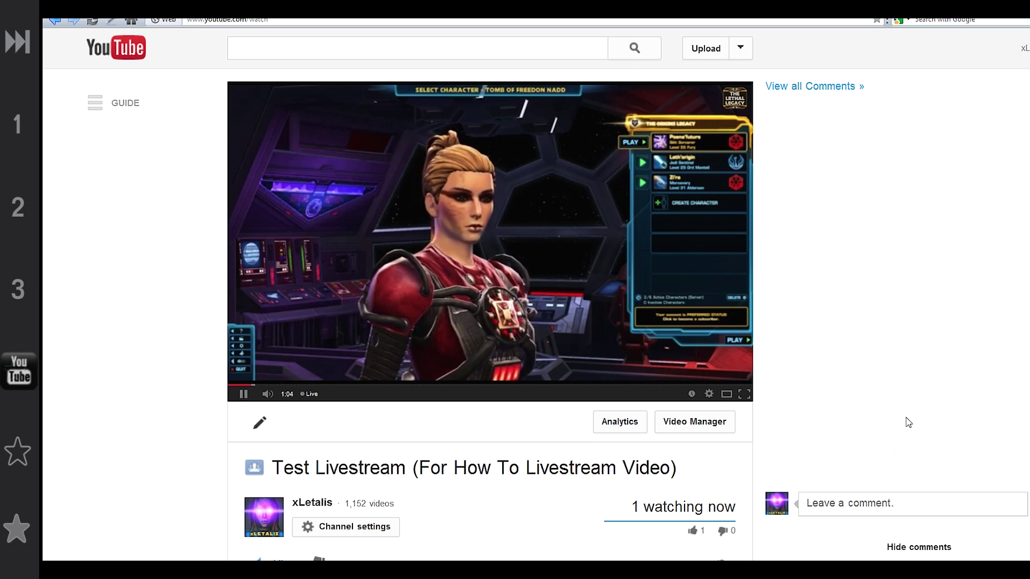
{"action": "scroll", "coordinate": [906, 420], "scroll_direction": "down", "scroll_amount": 2}
{"action": "scroll", "coordinate": [820, 512], "scroll_direction": "up", "scroll_amount": 2}
Post the comment 'I'm making a video on how to livestream' and begin another with 'that''.
{"action": "left_click", "coordinate": [820, 510]}
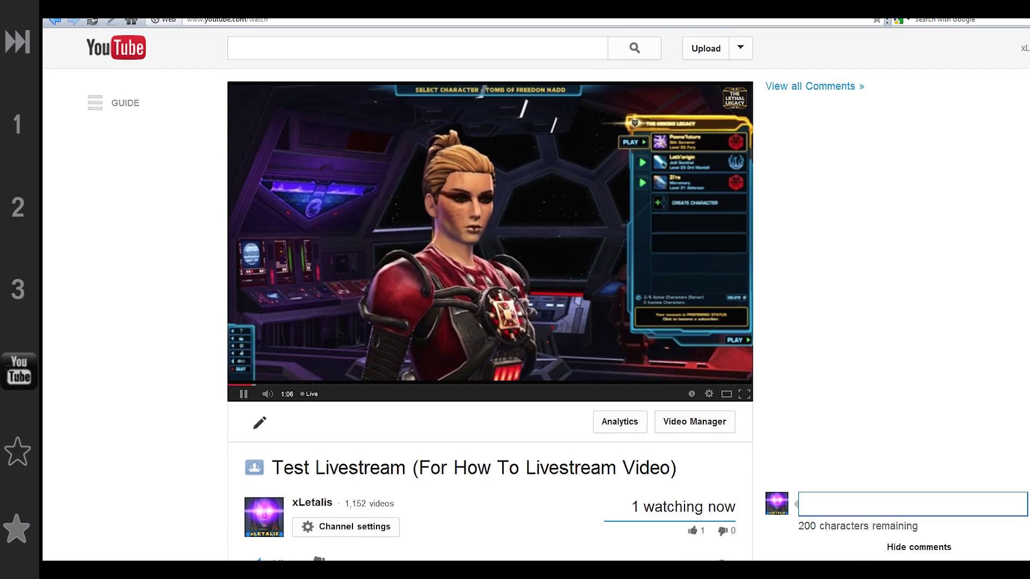
{"action": "type", "text": "I'm making a video on"}
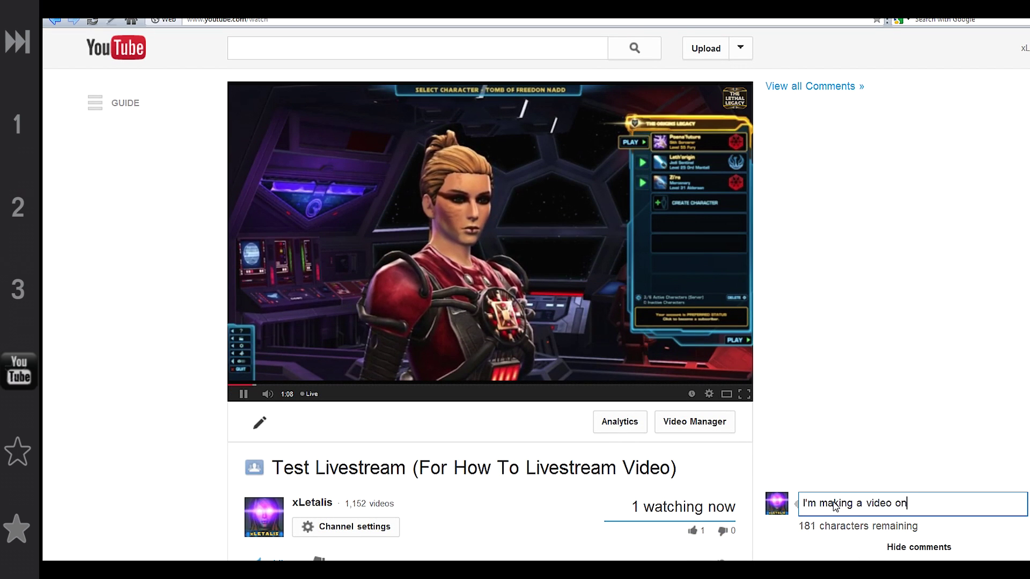
{"action": "type", "text": " how tolivestream"}
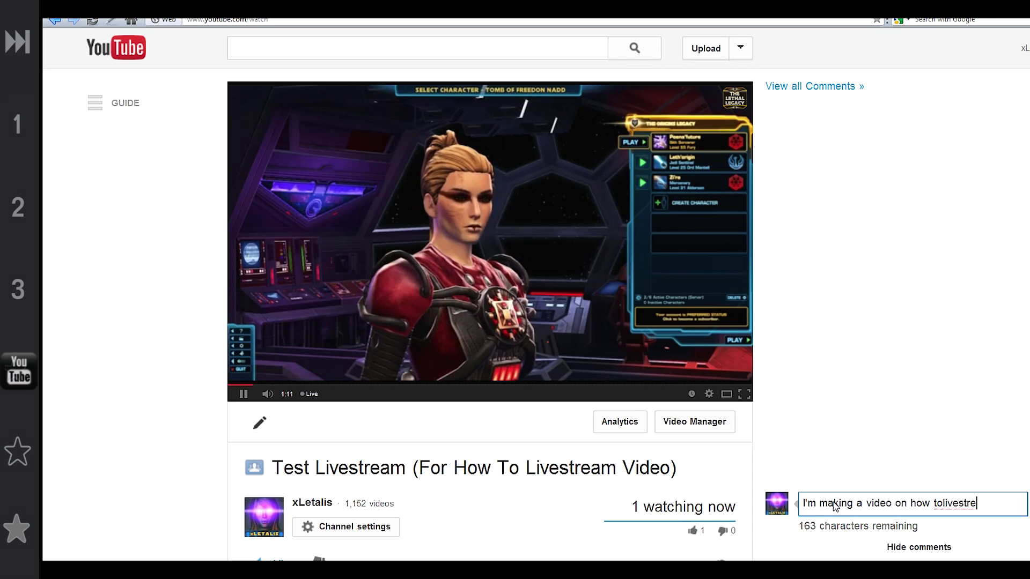
{"action": "key", "text": "BackSpace"}
{"action": "key", "text": "BackSpace"}
{"action": "key", "text": "BackSpace"}
{"action": "key", "text": "BackSpace"}
{"action": "key", "text": "BackSpace"}
{"action": "key", "text": "BackSpace"}
{"action": "key", "text": "BackSpace"}
{"action": "key", "text": "BackSpace"}
{"action": "key", "text": "BackSpace"}
{"action": "key", "text": "BackSpace"}
{"action": "type", "text": "livestream"}
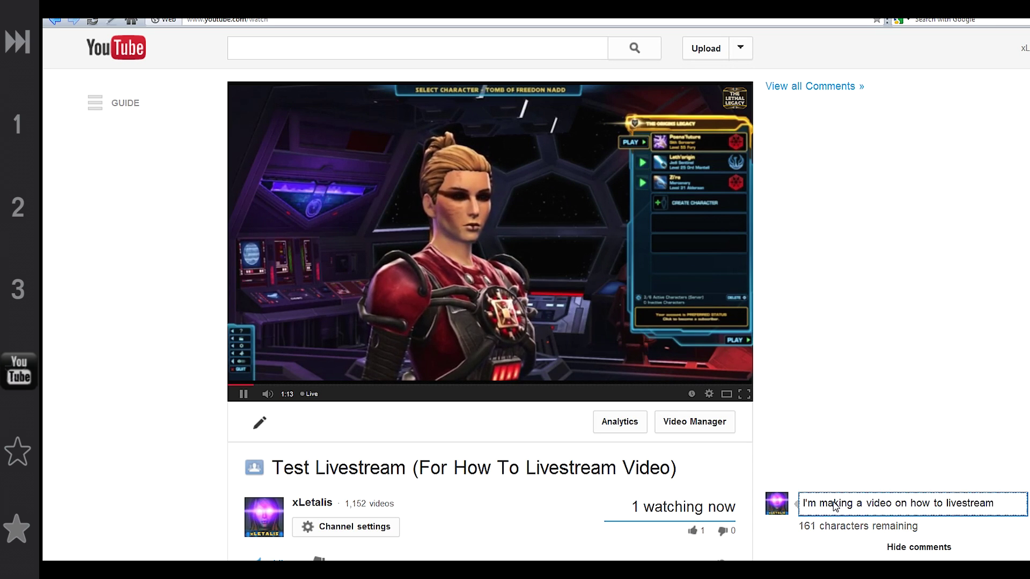
{"action": "key", "text": "Return"}
{"action": "left_click", "coordinate": [882, 510]}
{"action": "type", "text": "that'"}
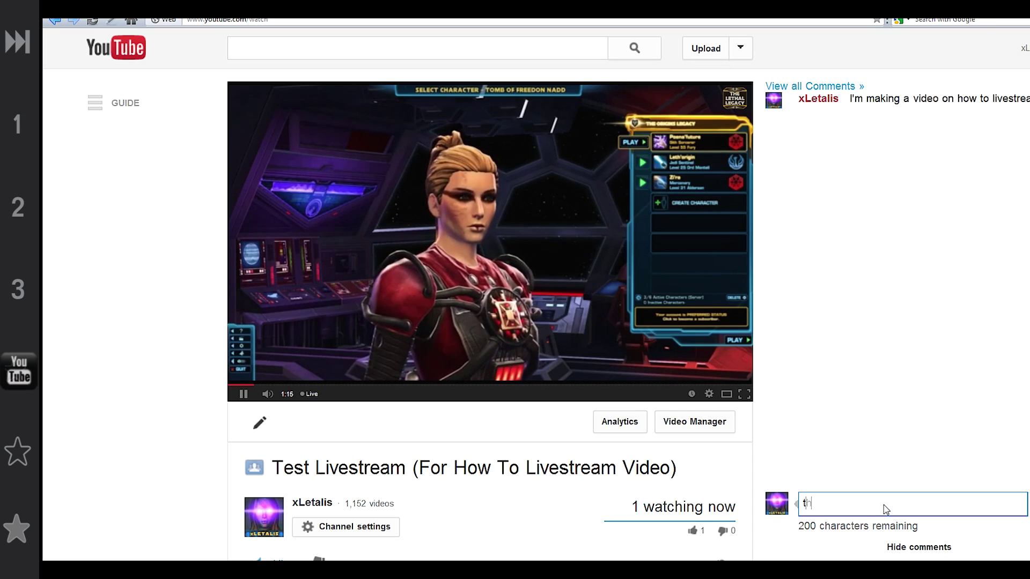